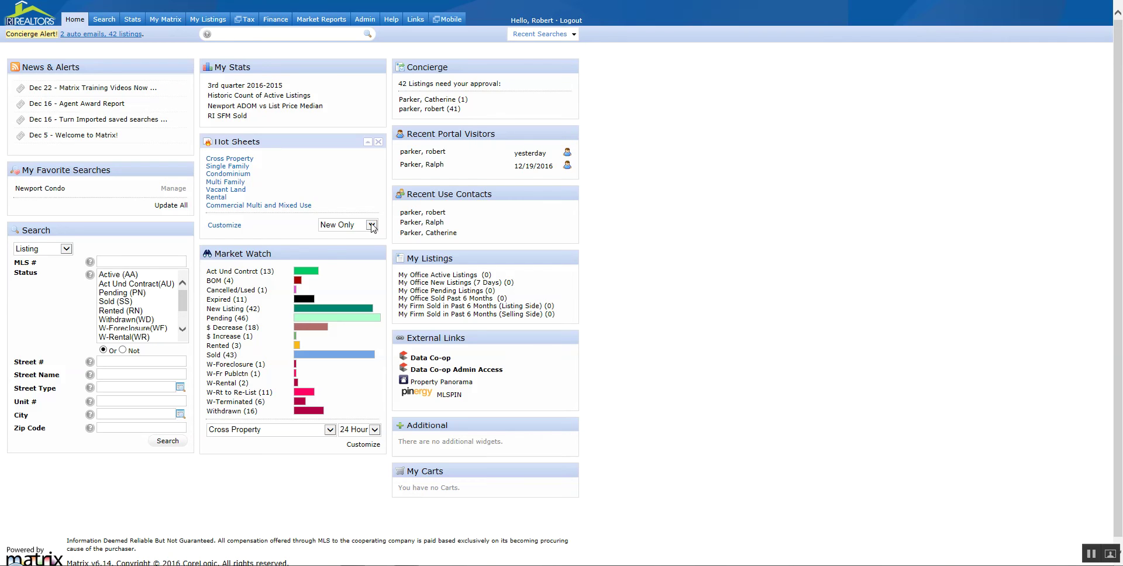
Step: Change the Hot Sheets time frame on the home dashboard from New Only to Custom
click(370, 225)
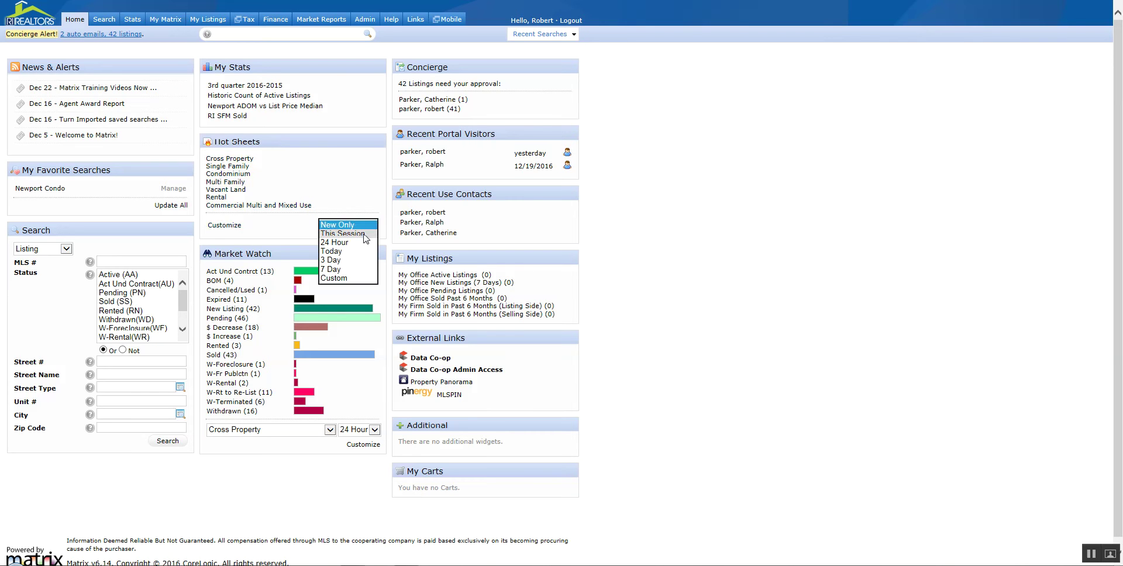
click(351, 278)
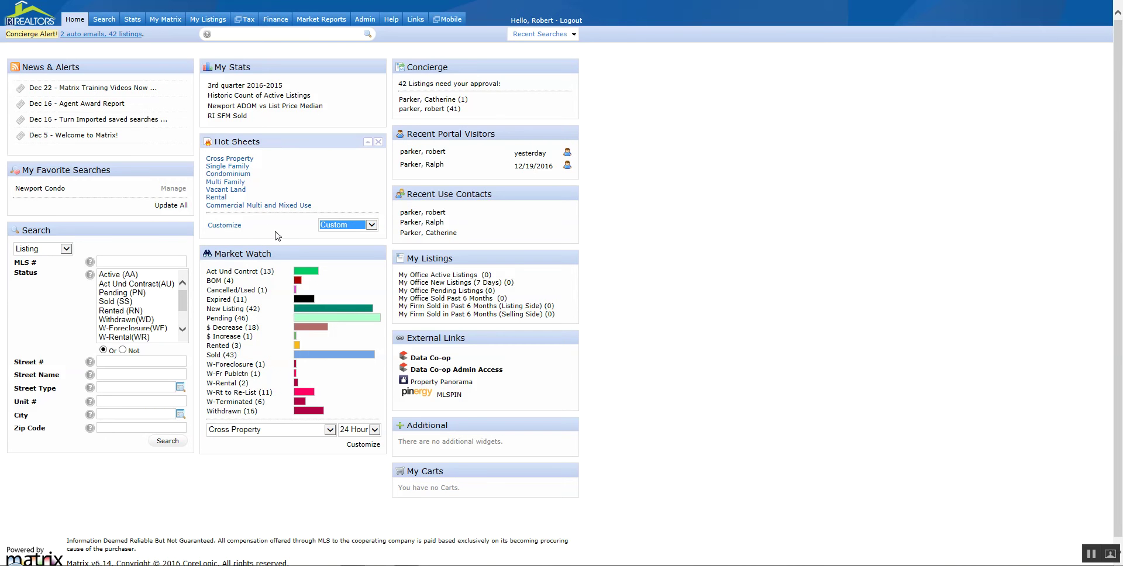
click(241, 161)
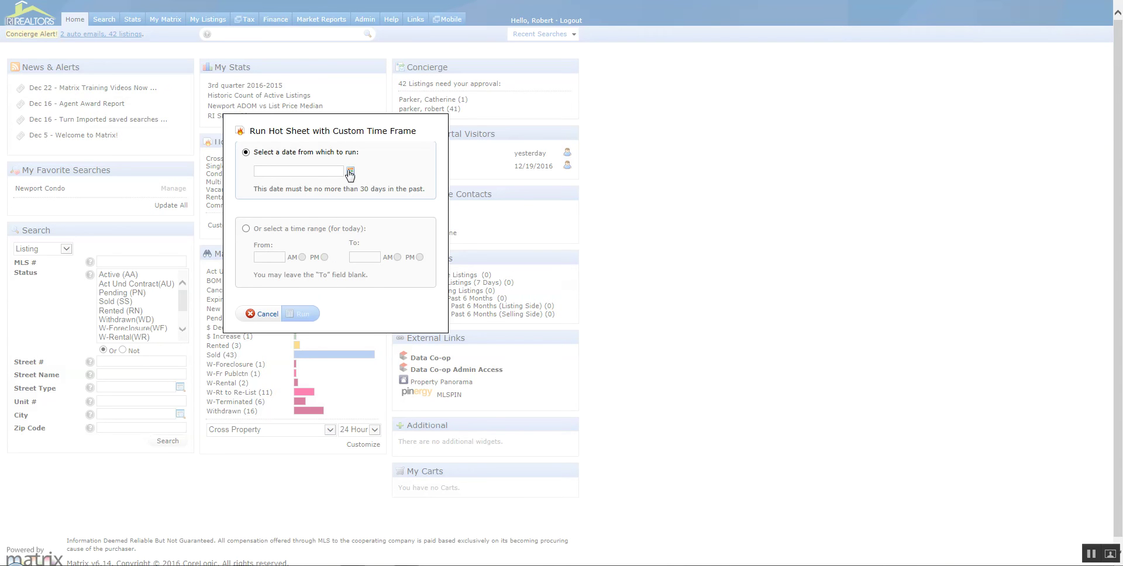
click(350, 171)
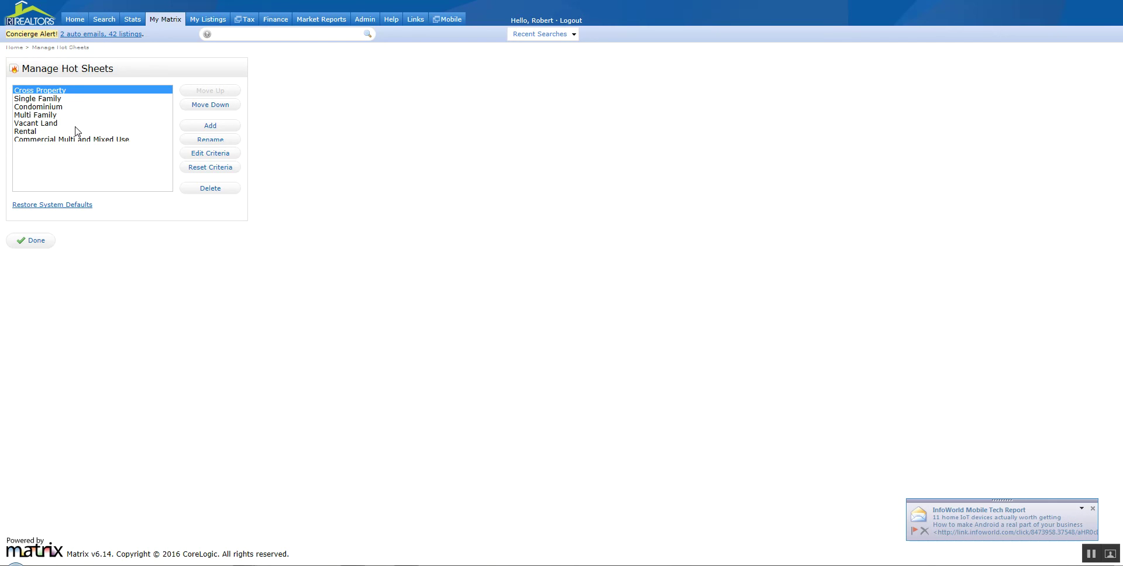
Step: Add Rhode Island as the state in the Cross Property hot sheet criteria
click(215, 155)
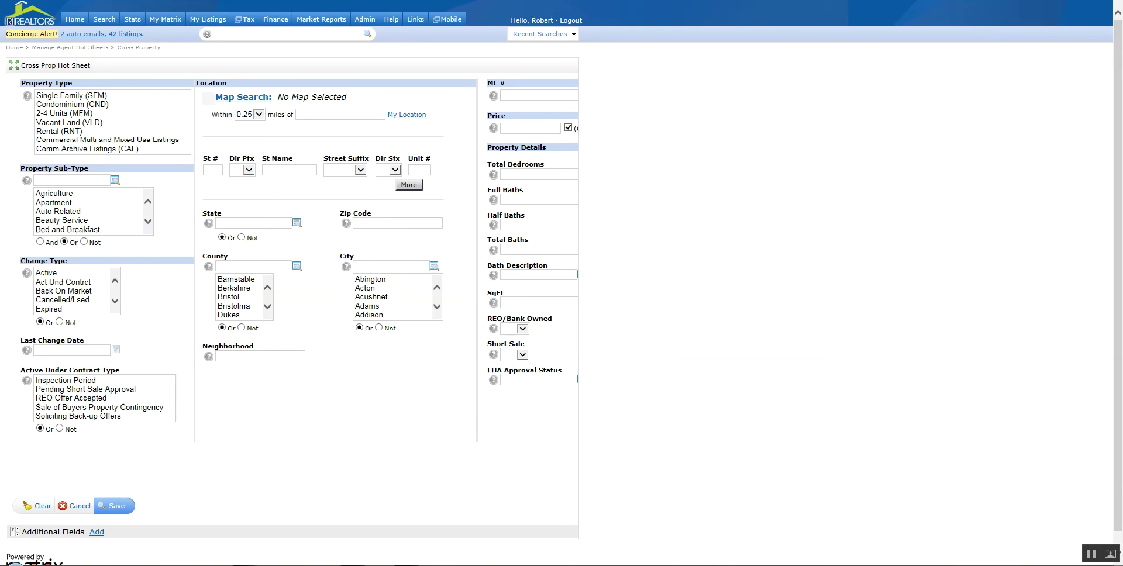
click(296, 223)
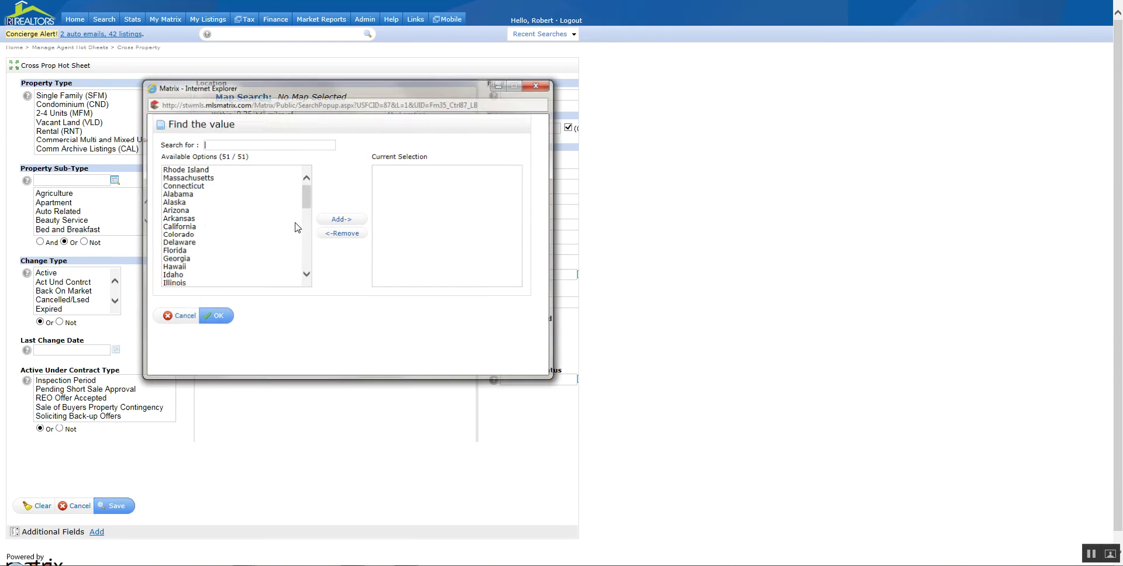
click(209, 169)
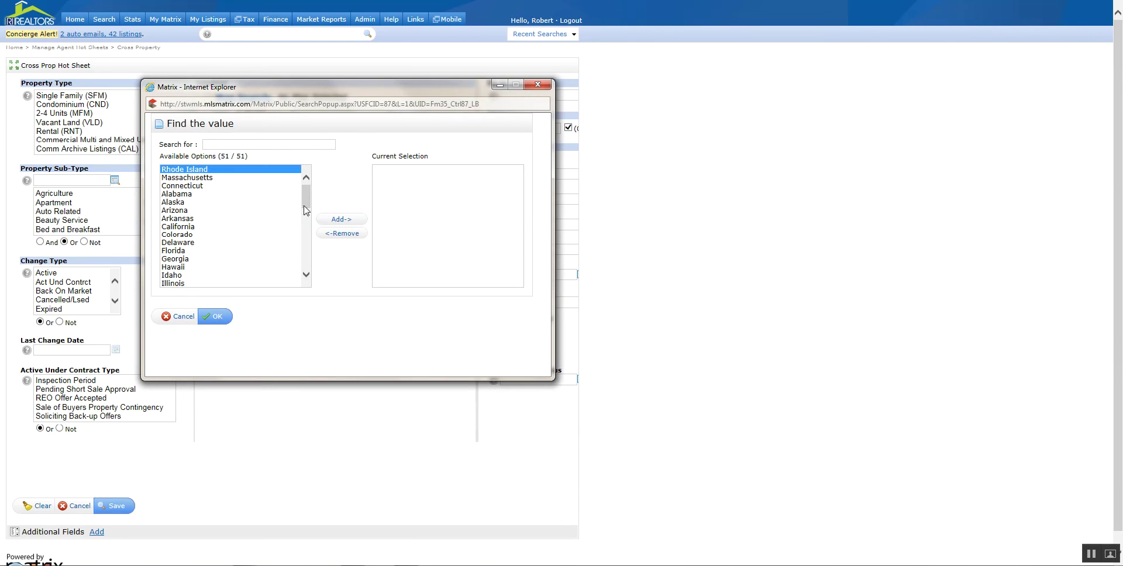
click(331, 220)
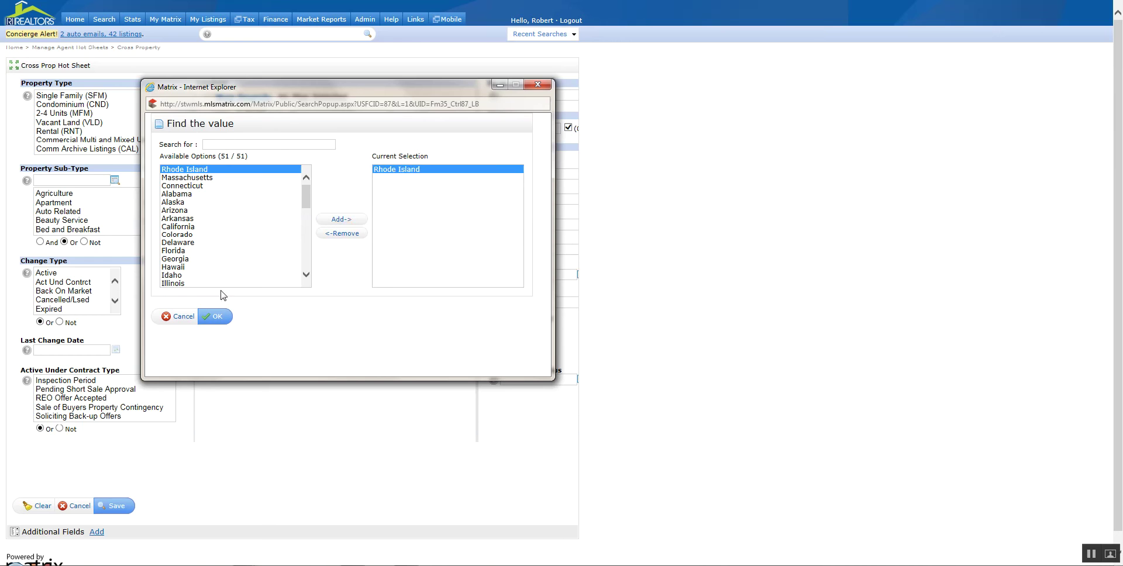
click(216, 316)
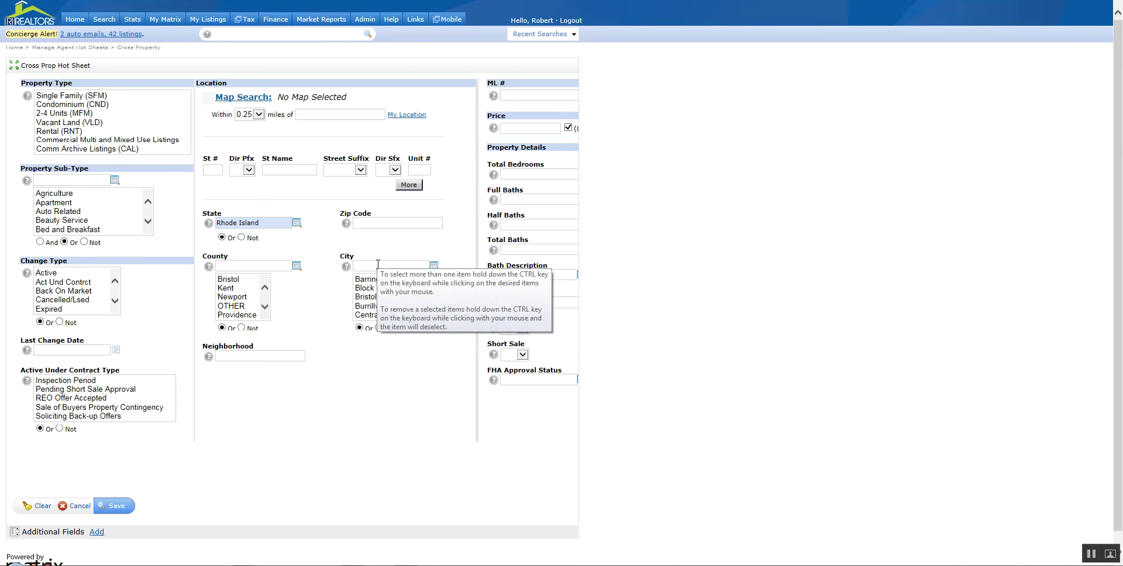
Step: Select Washington as the county and Block Island as the city
click(265, 308)
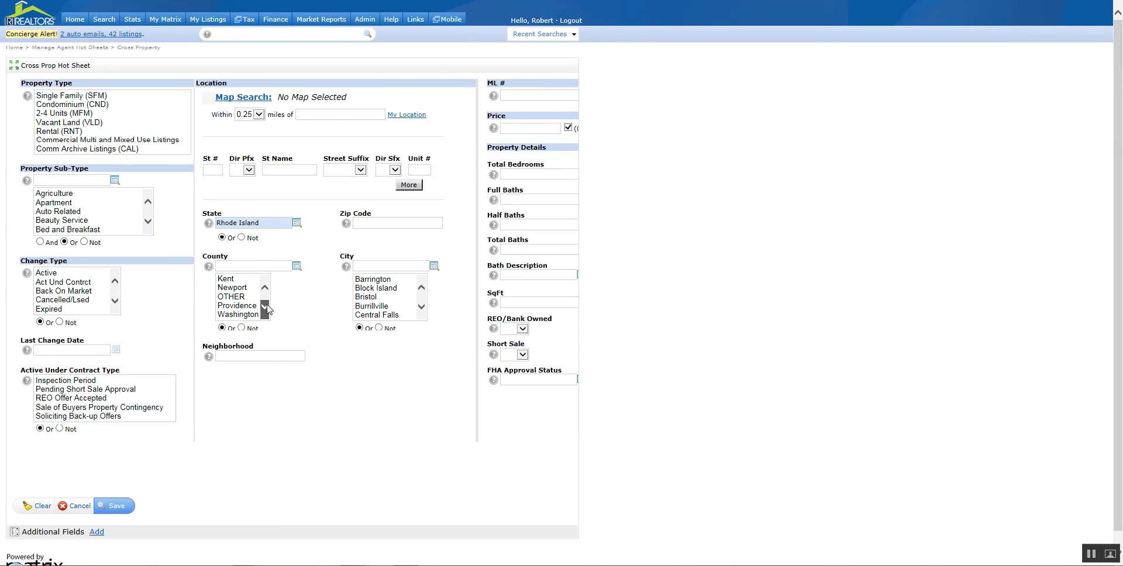
click(249, 315)
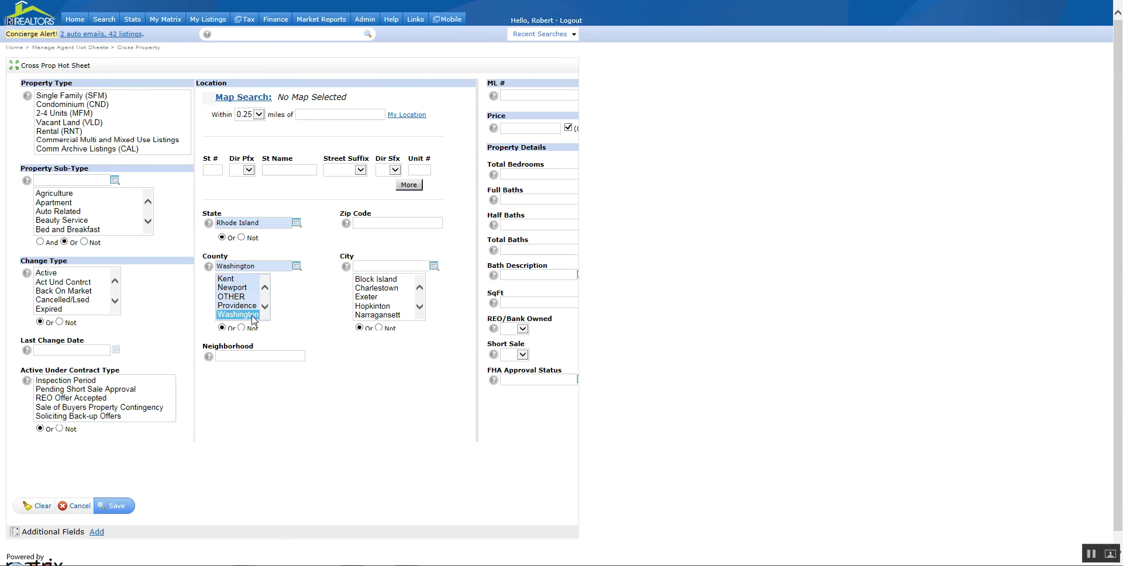
click(377, 281)
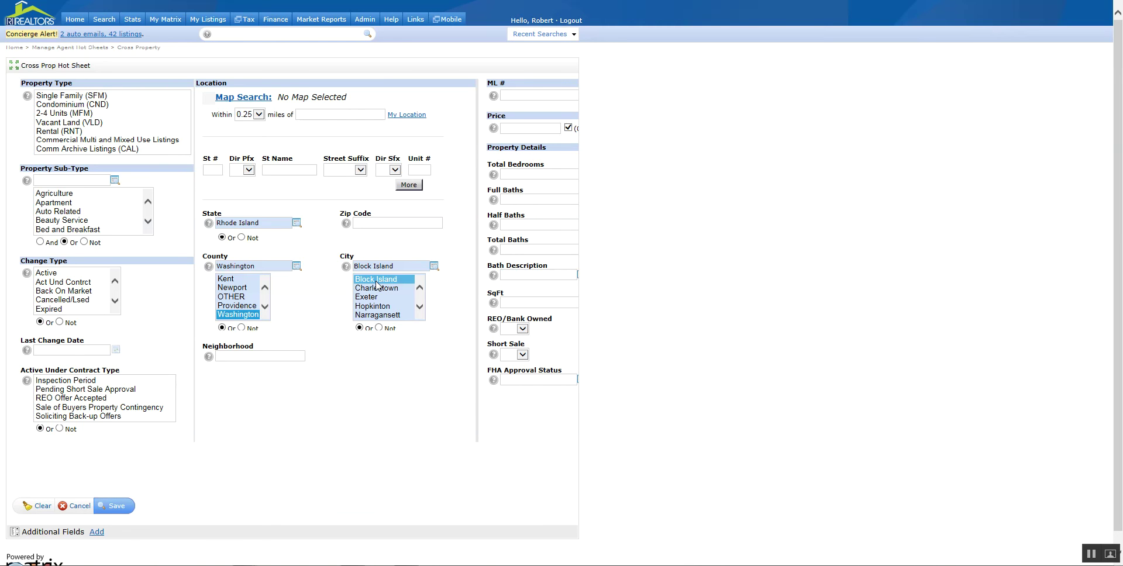
Step: Save the criteria so the first hot sheet appears as Block Island
click(121, 511)
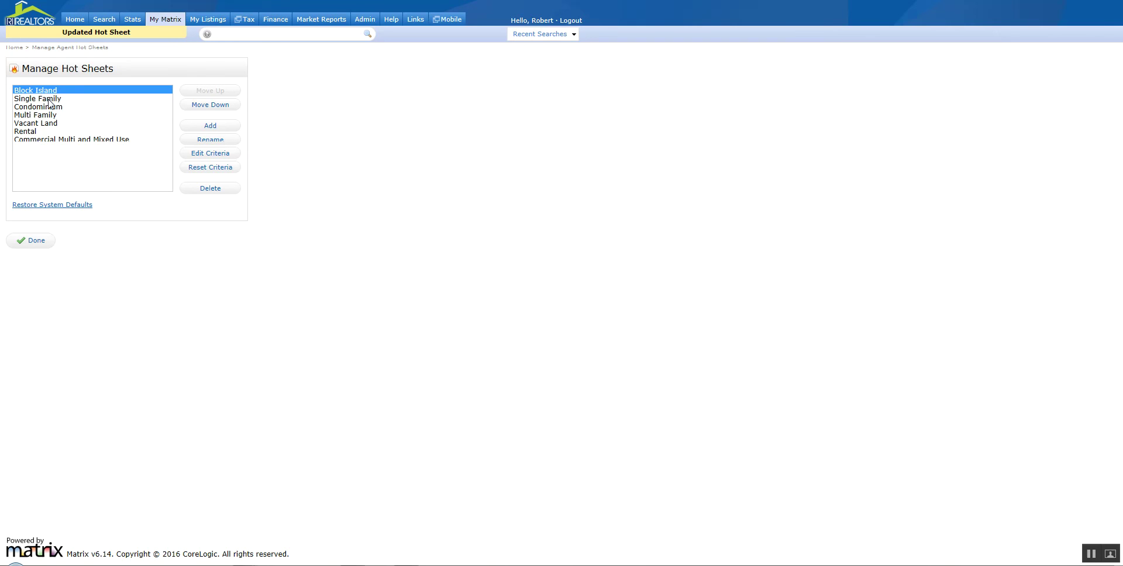
Step: Edit the Single Family criteria to Providence county and East Side of Prov city, and save
click(50, 100)
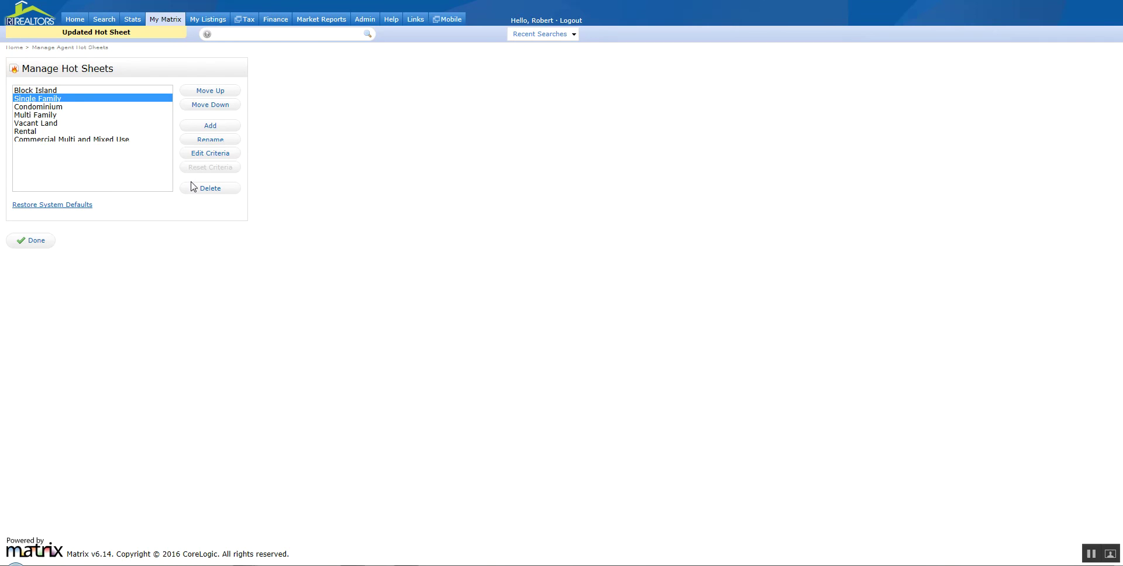
click(222, 159)
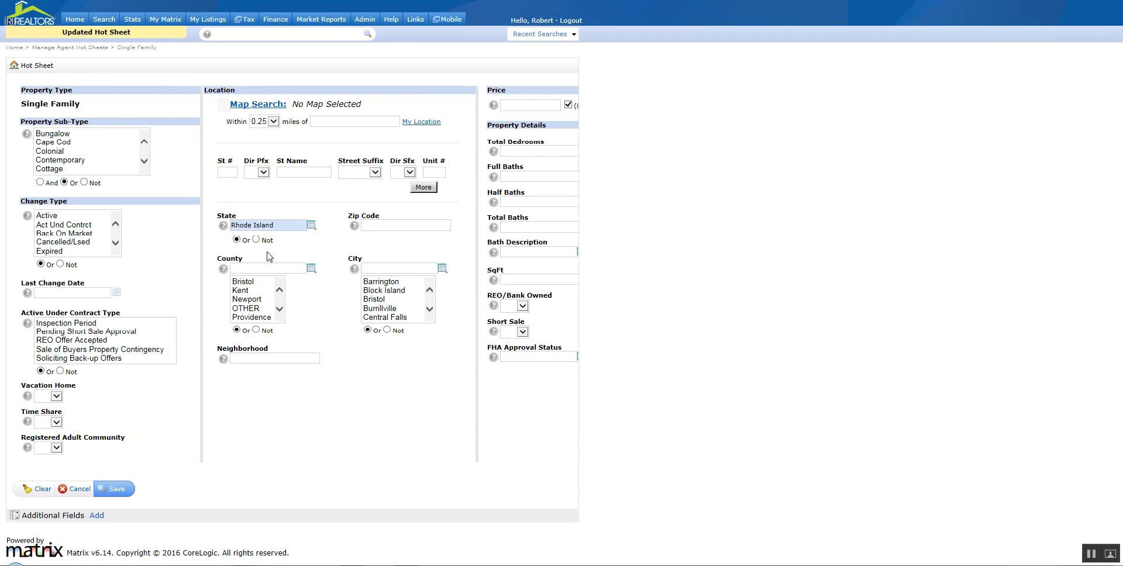
click(279, 309)
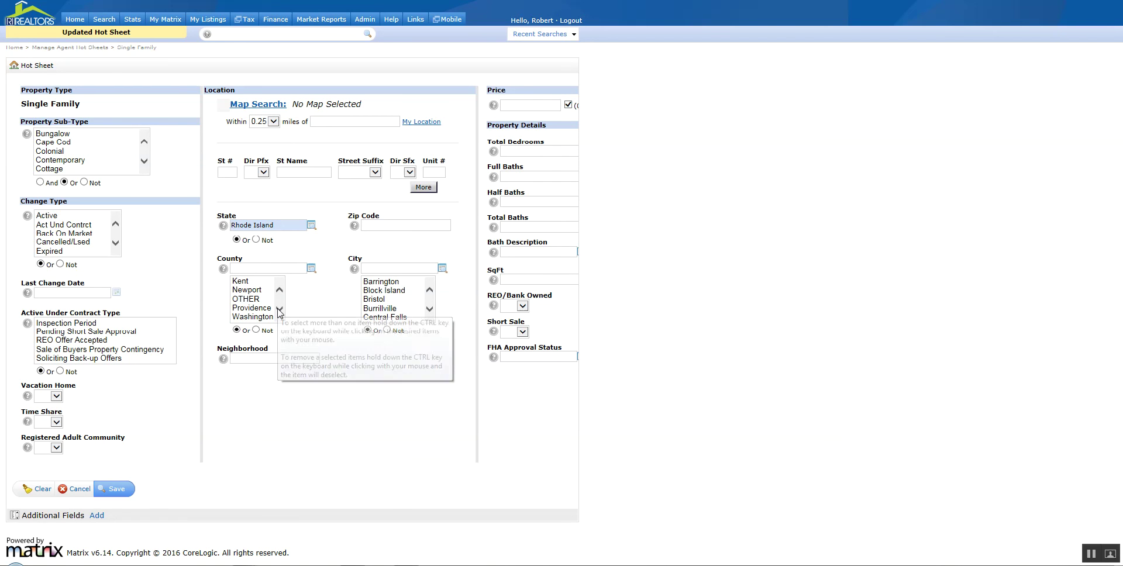
click(270, 308)
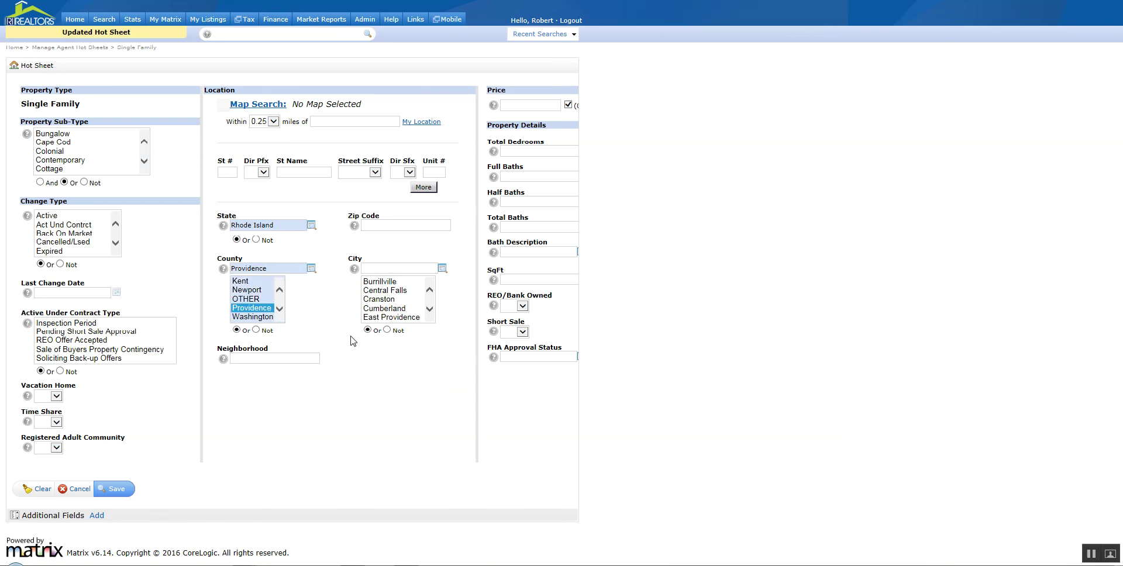
click(429, 312)
click(429, 312)
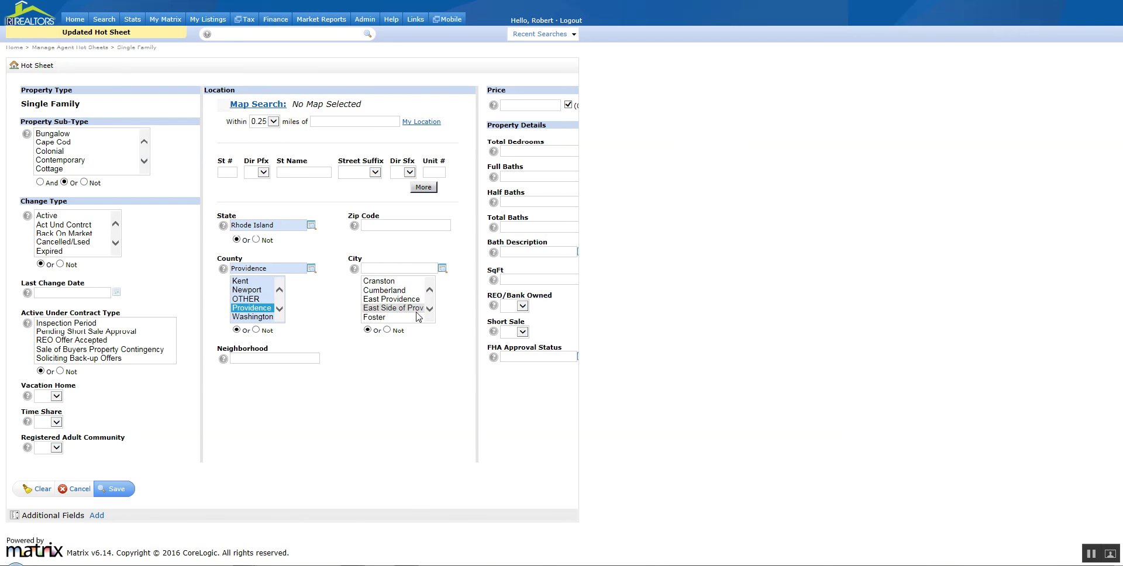
click(410, 309)
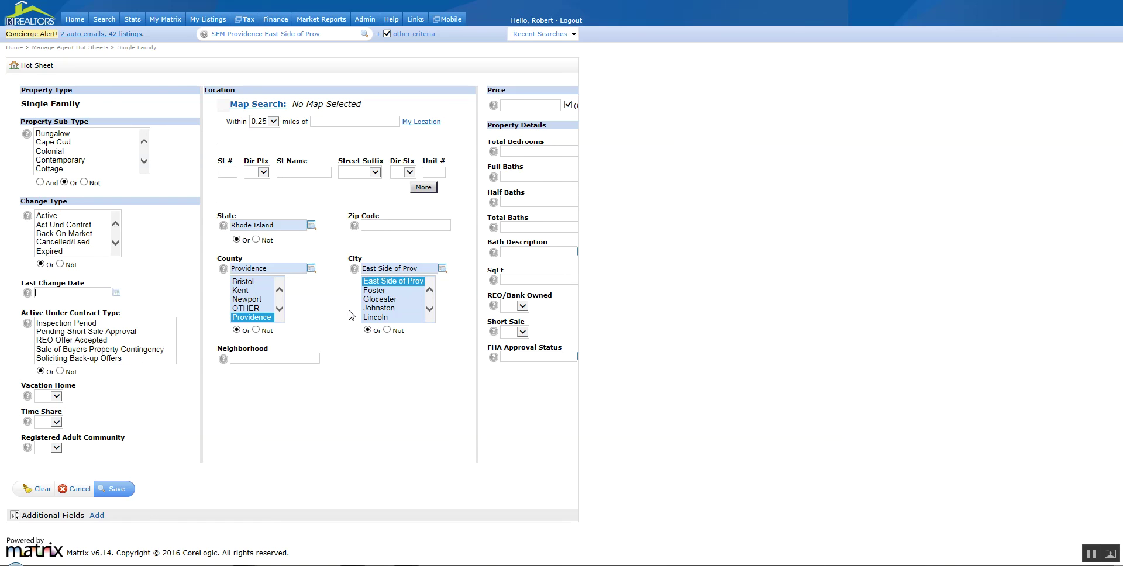
click(117, 490)
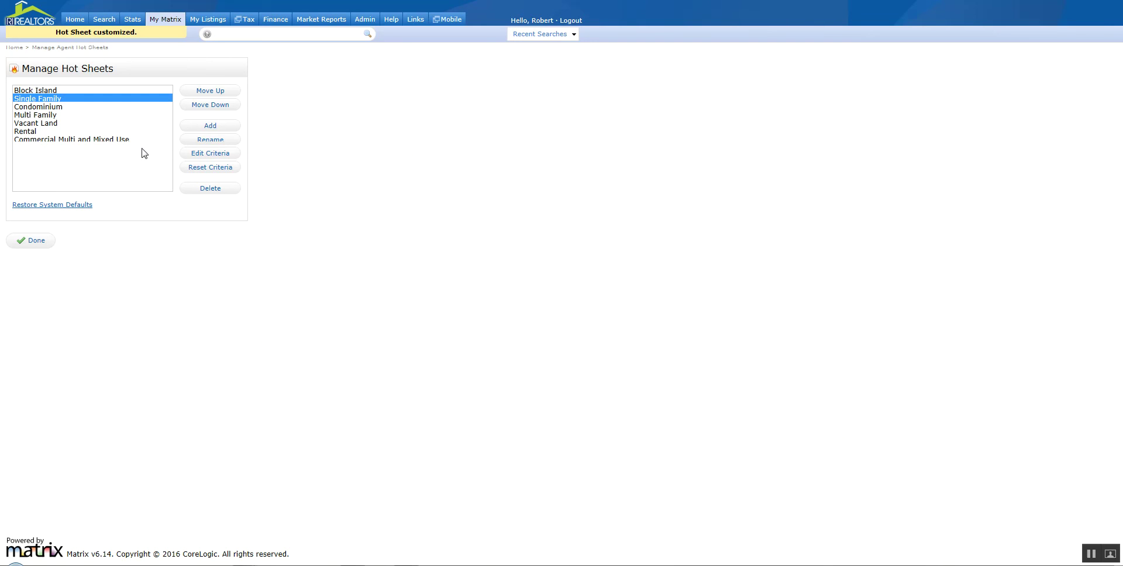
Step: Rename the Single Family hot sheet to 'East Side of Prov' and finish with Done
click(206, 141)
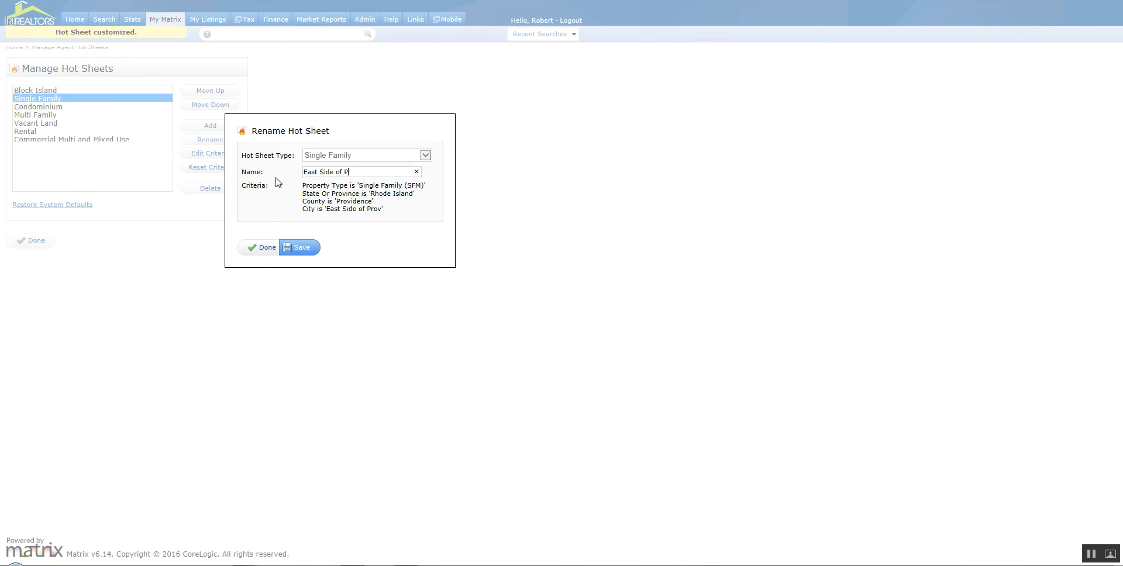
click(300, 249)
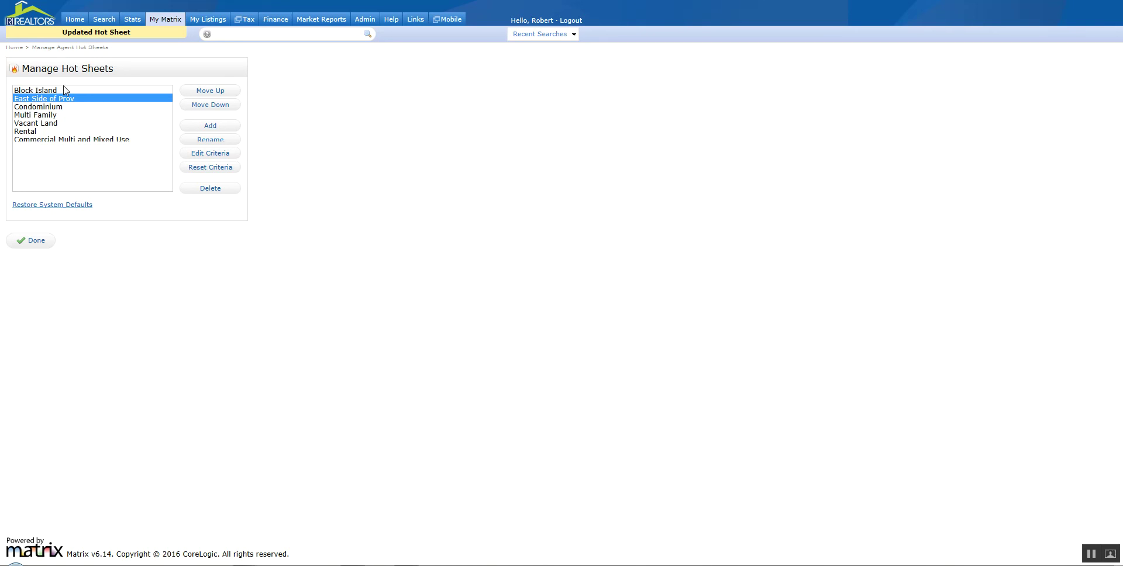
click(35, 241)
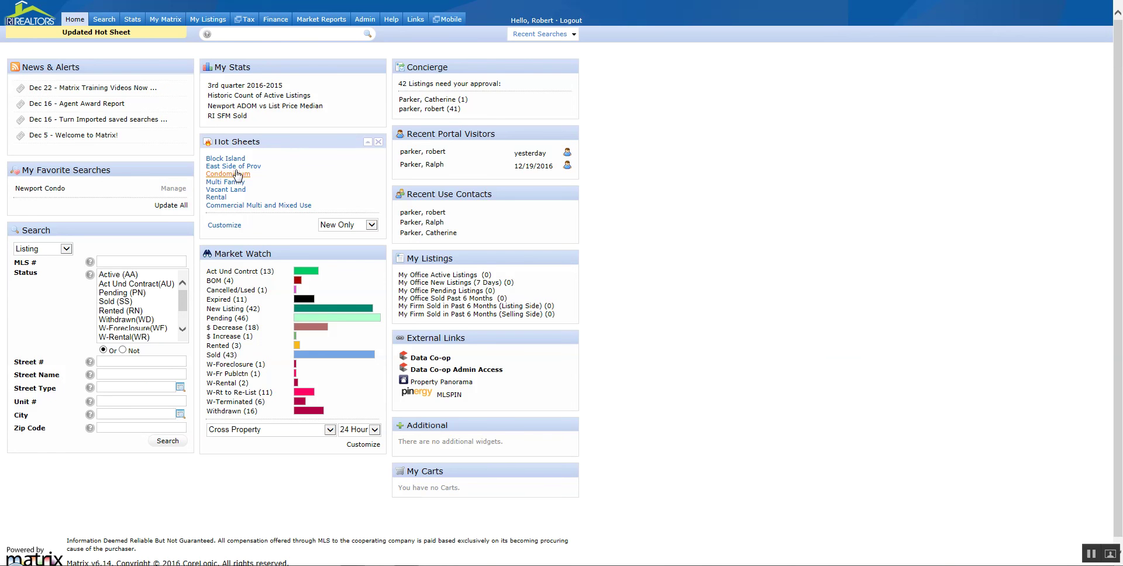
Step: Open Customize in the Hot Sheets widget to manage the hot sheet list
click(224, 225)
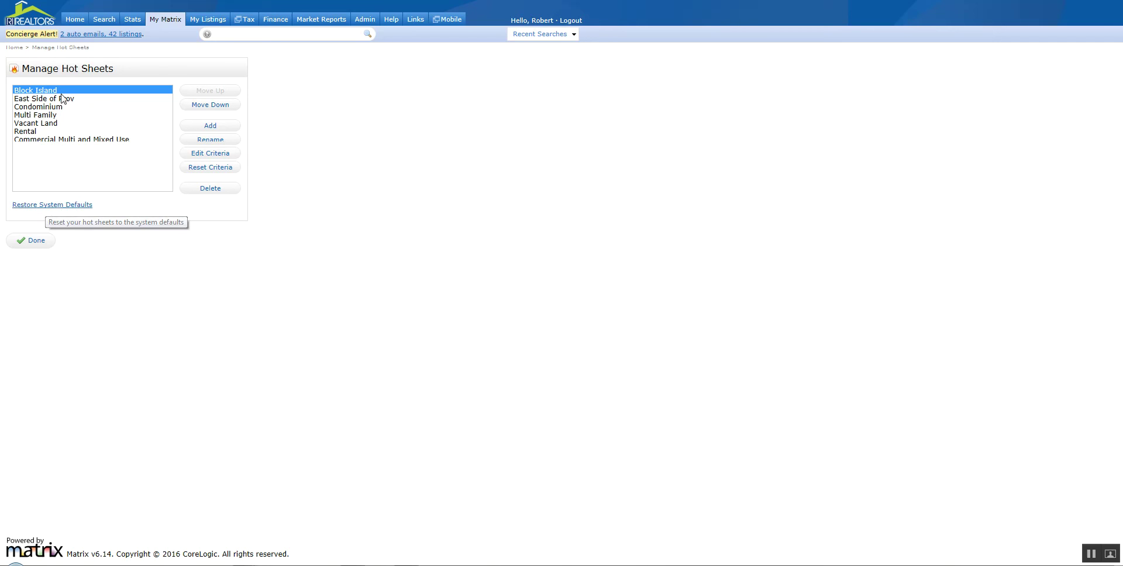
Step: Reset the custom criteria on the Block Island and East Side of Prov hot sheets
click(202, 170)
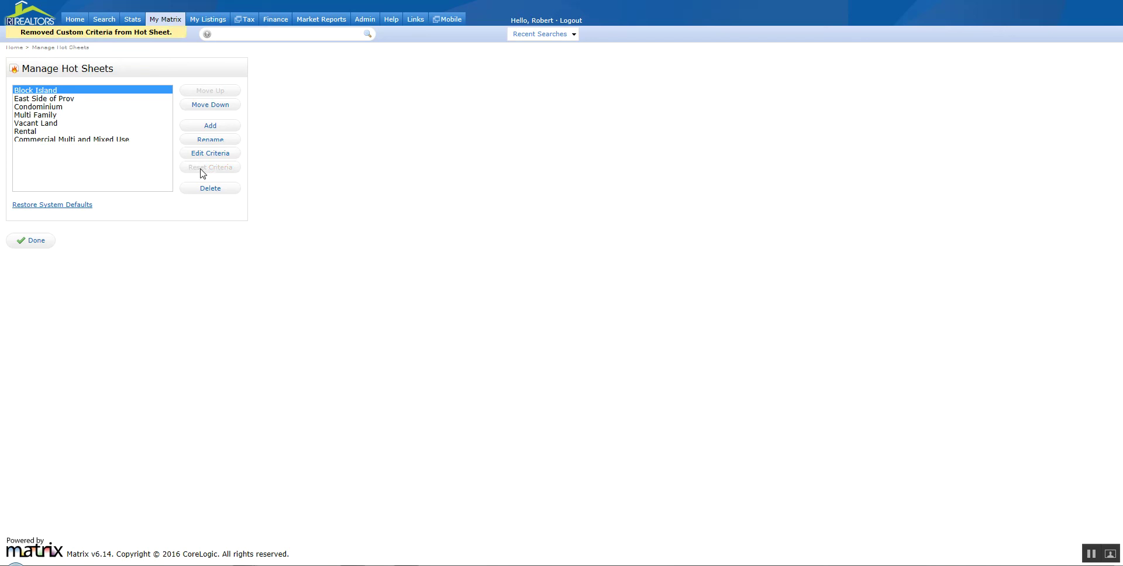
click(76, 99)
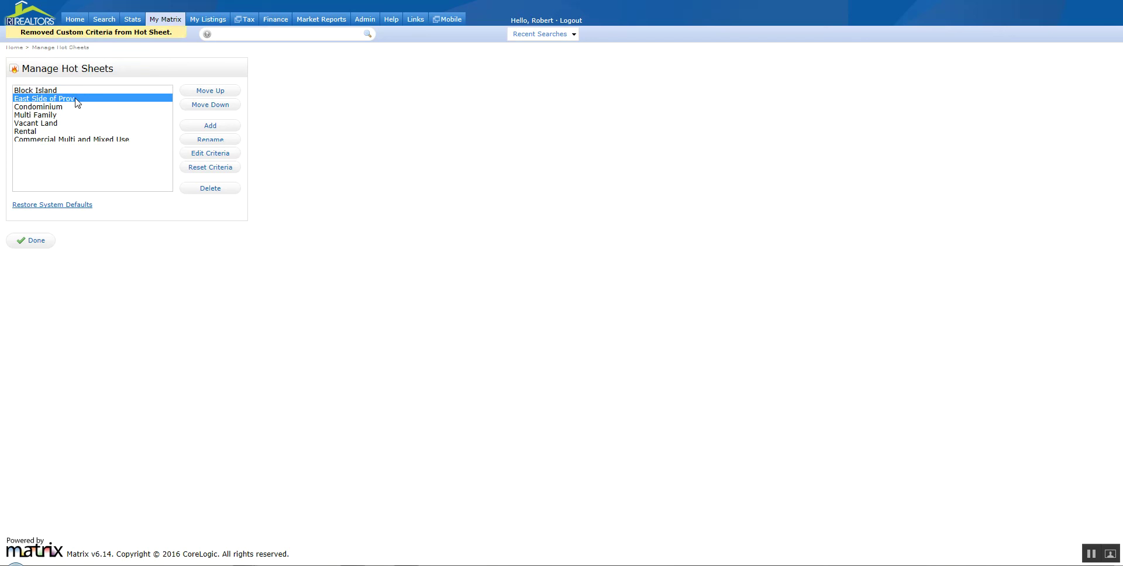
click(200, 169)
click(57, 91)
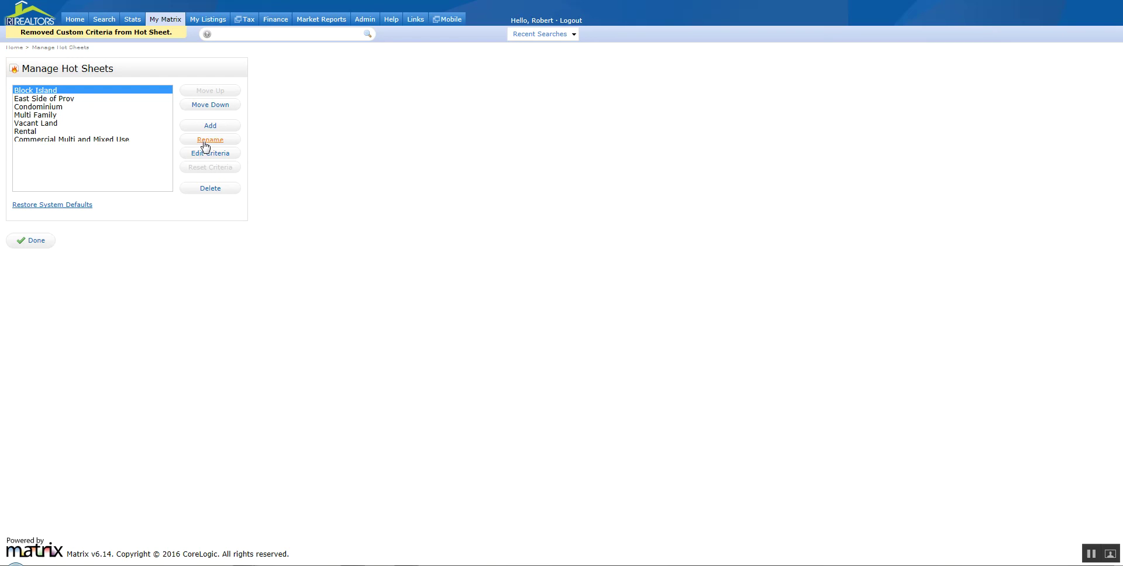
Step: Restore all hot sheets to system defaults, confirm, and return to the home dashboard
click(58, 205)
click(621, 312)
click(44, 241)
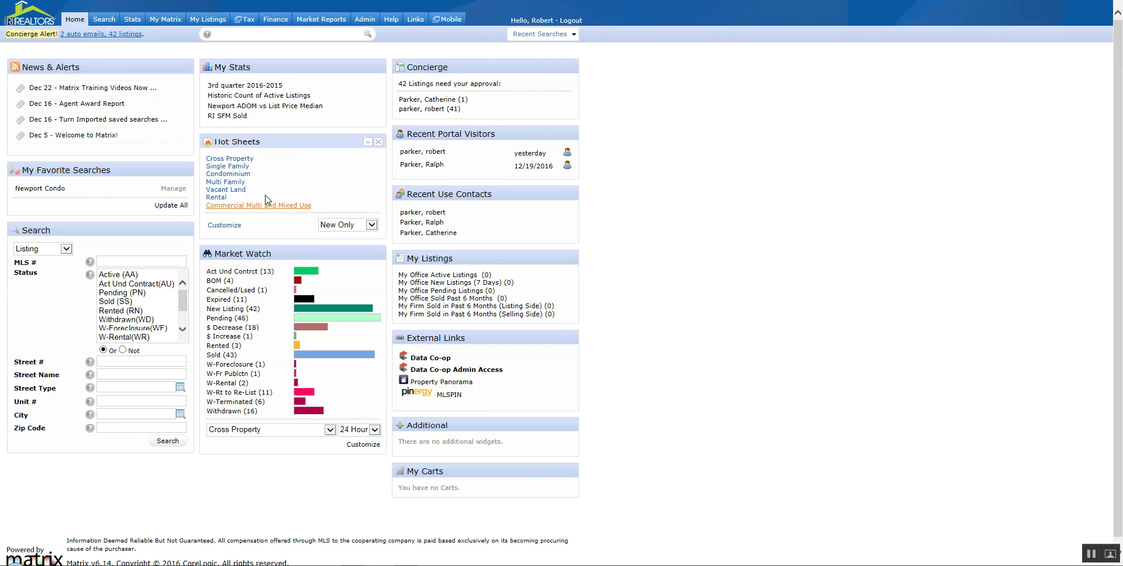